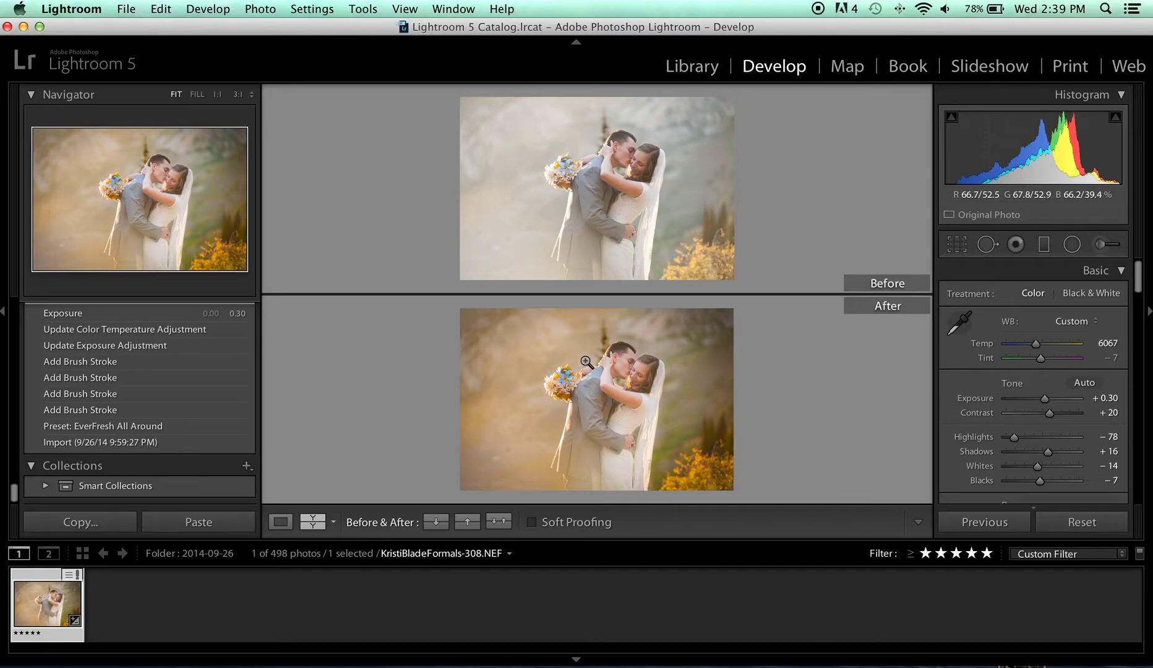
- Revert the photo to its Import state, show it as a single image, and apply the EverFresh All Around preset
left_click(144, 443)
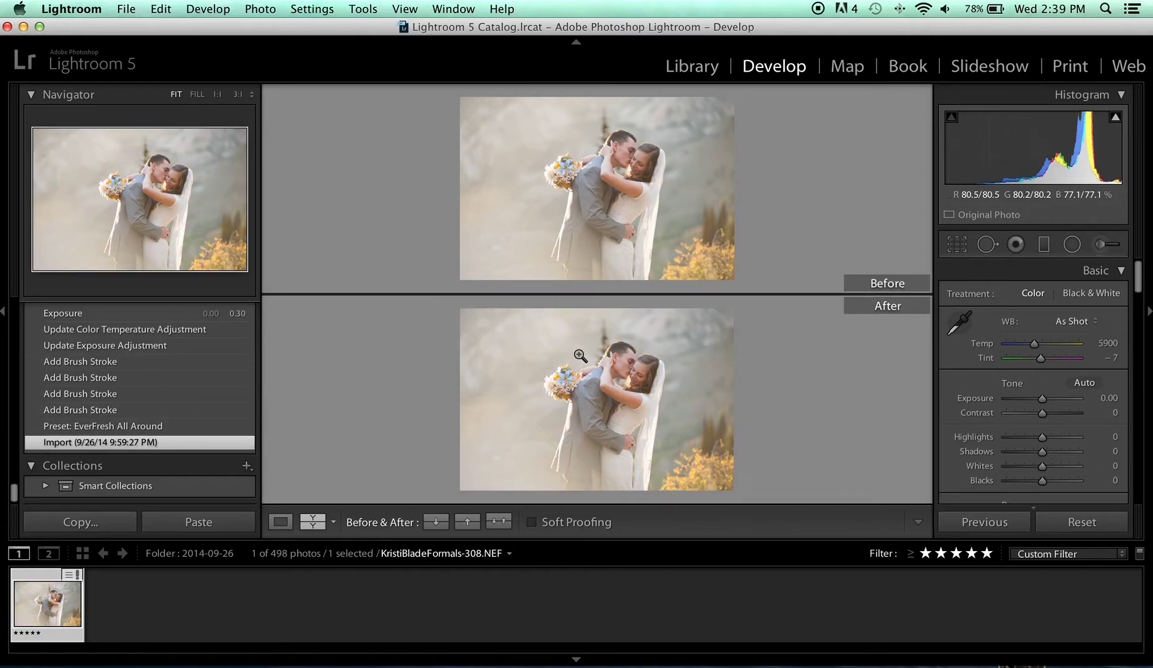
left_click(280, 525)
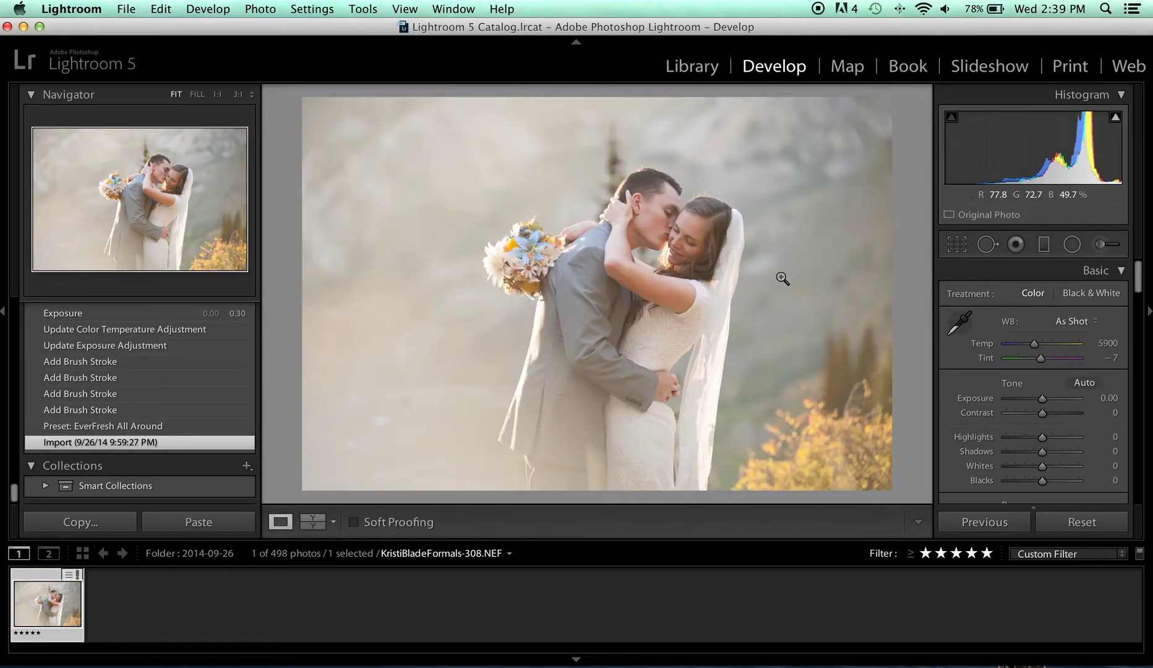
scroll(99, 371, "up", 5)
scroll(99, 372, "up", 10)
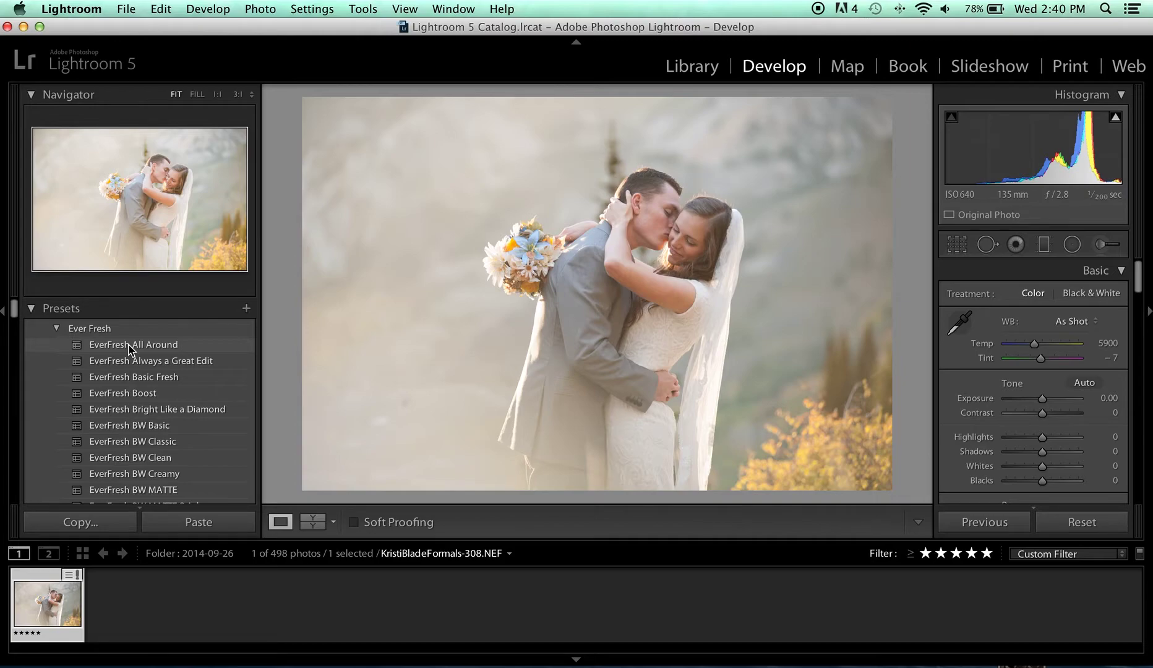
left_click(130, 346)
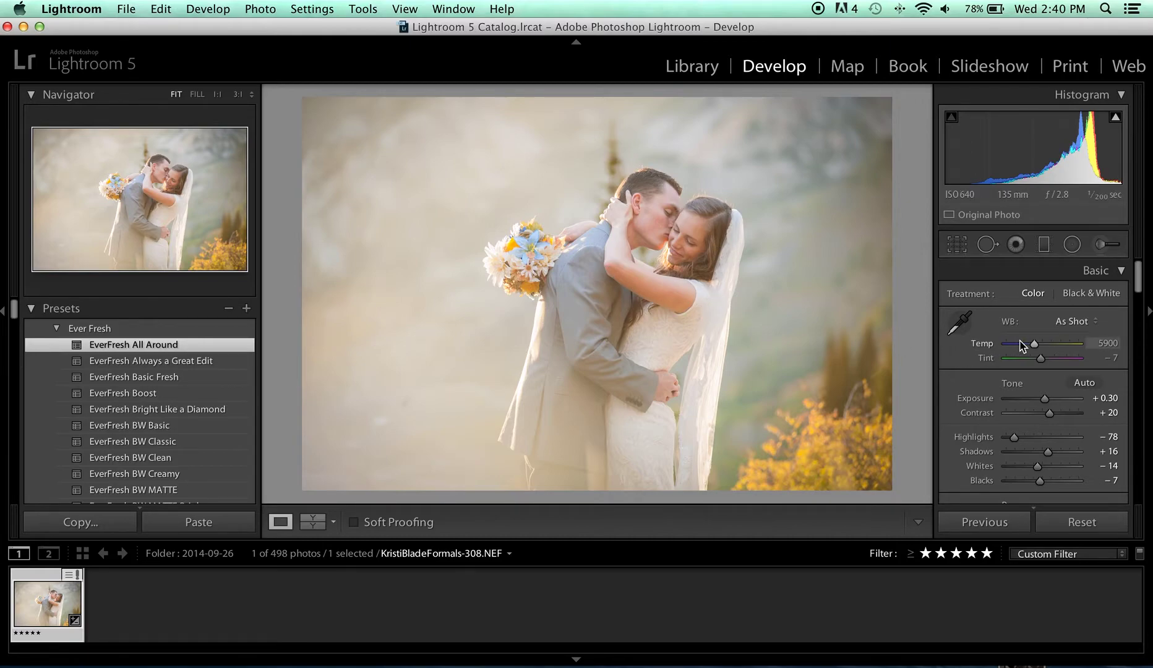
- Warm the photo's white balance temperature to 6050 and set the overall exposure to +0.20
left_click_drag(1031, 343, 1032, 344)
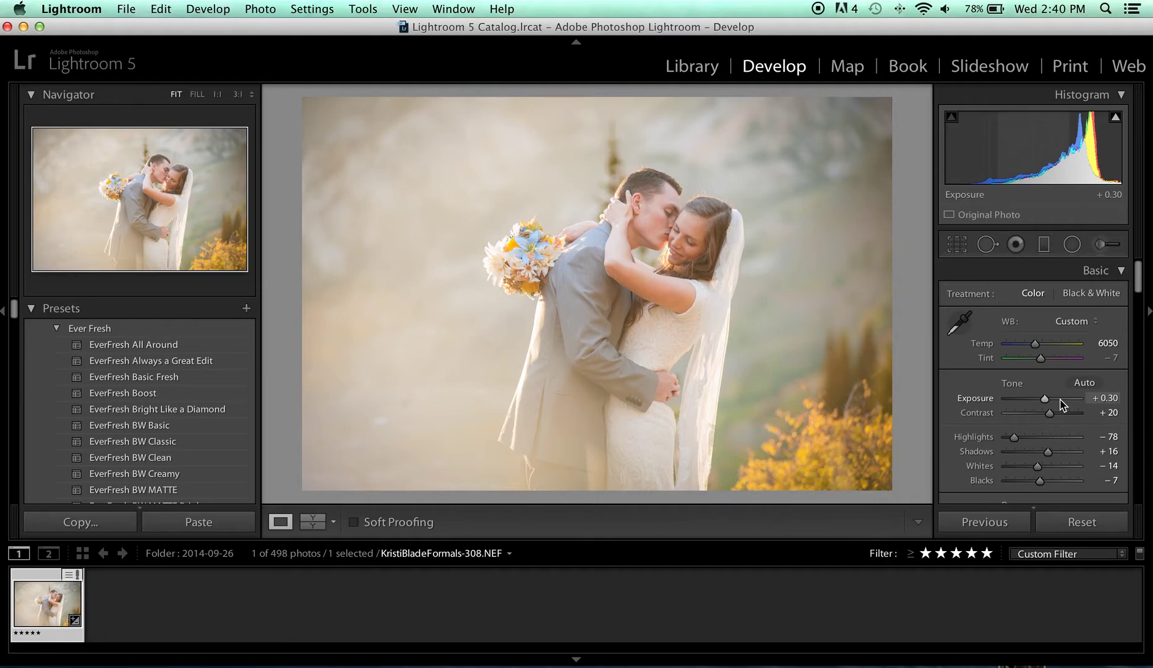
key("Up")
key("Down")
key("Down")
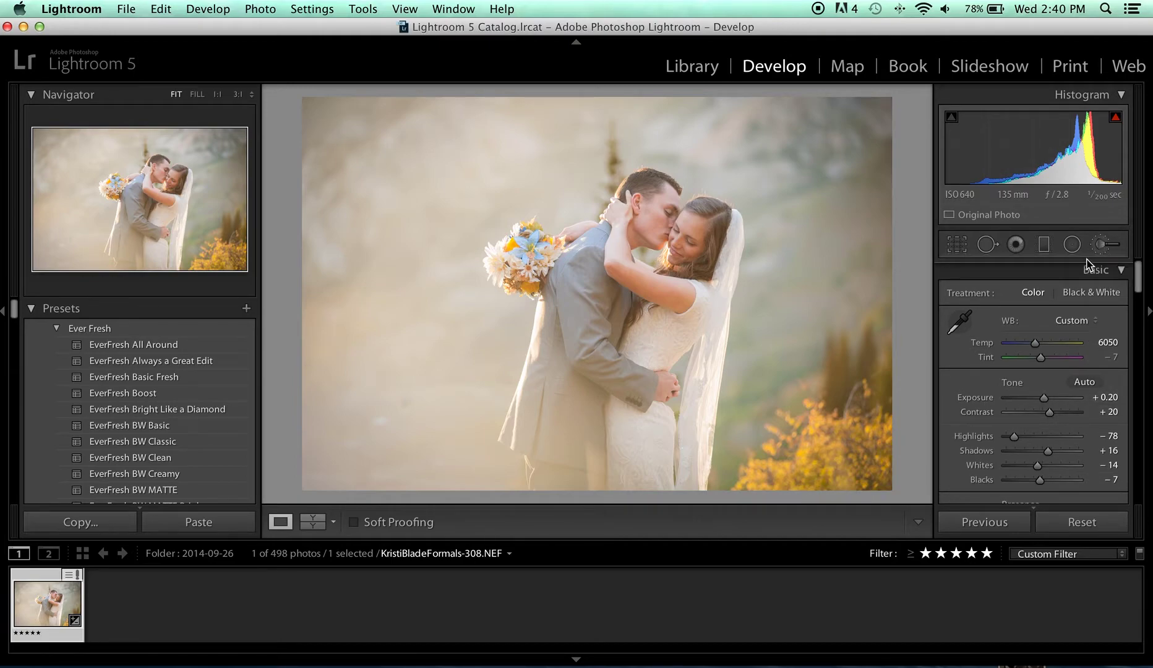
- Activate the Adjustment Brush with the EverSmitten - DarkenColorPop effect
left_click(1099, 245)
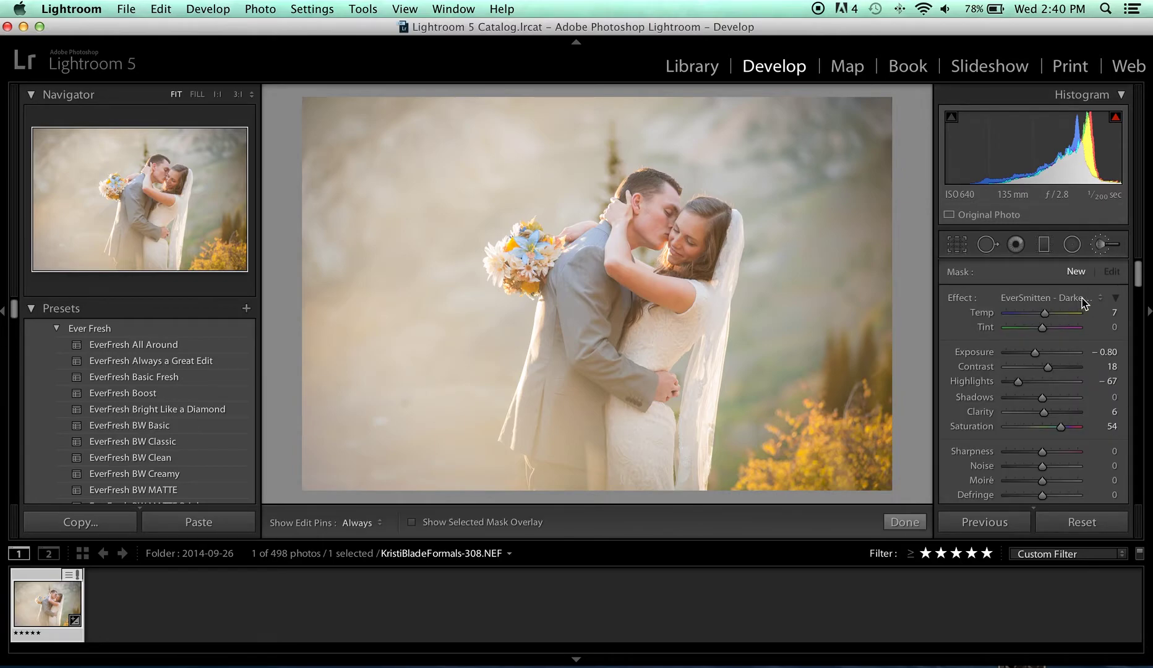
left_click(1078, 300)
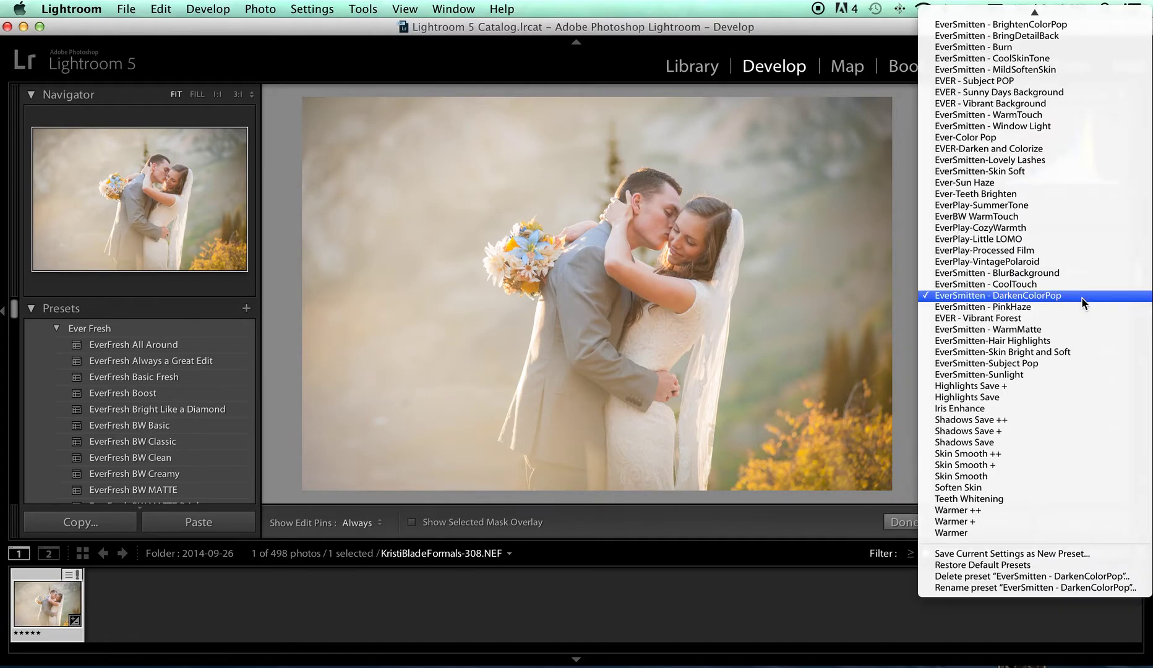
left_click(1046, 296)
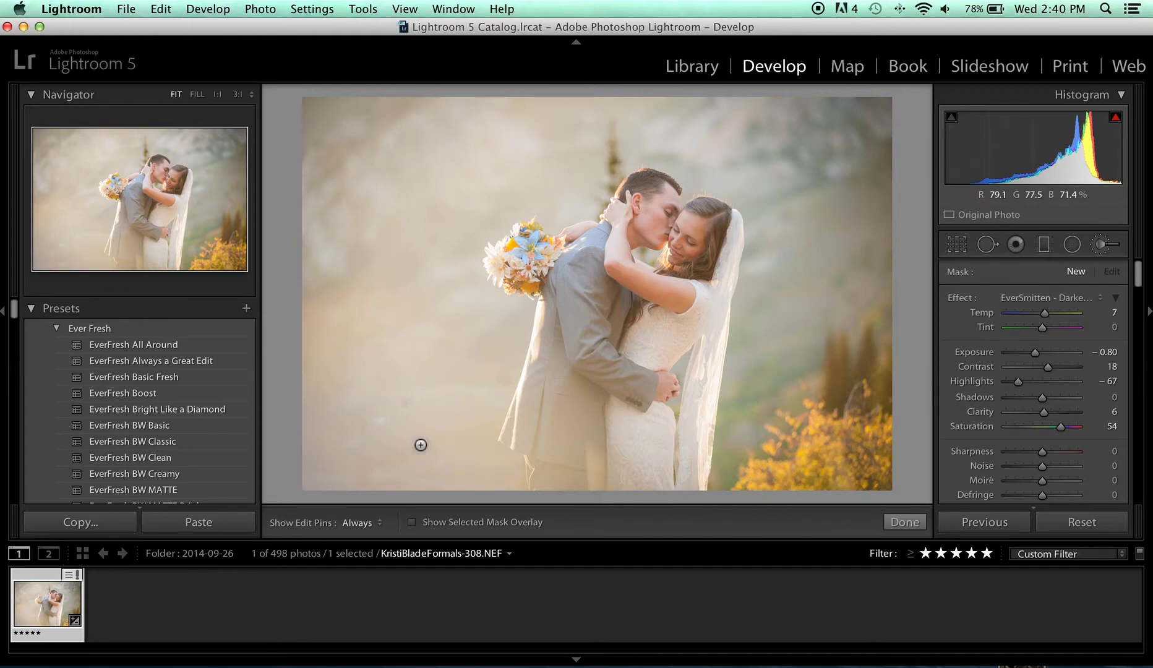
- Paint the darkening effect over the background and yellow foliage around the couple with a brush size of 33
scroll(401, 188, "up", 5)
scroll(1059, 433, "down", 5)
scroll(1061, 436, "down", 2)
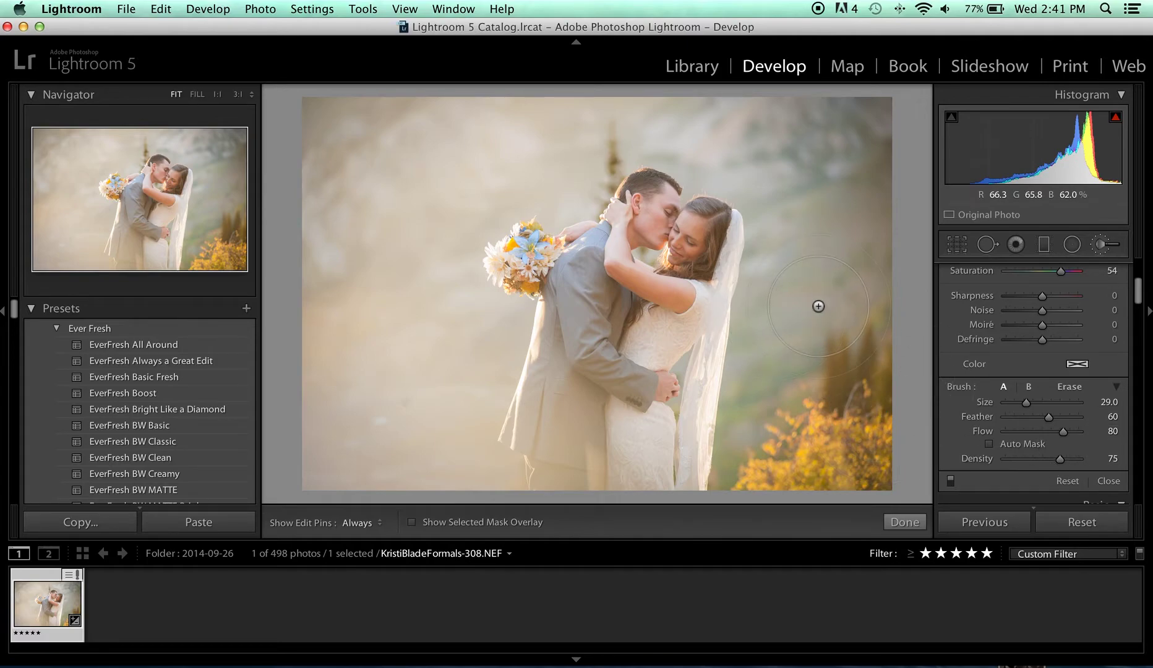
scroll(818, 306, "down", 6)
scroll(818, 307, "up", 9)
scroll(818, 317, "up", 1)
key("h")
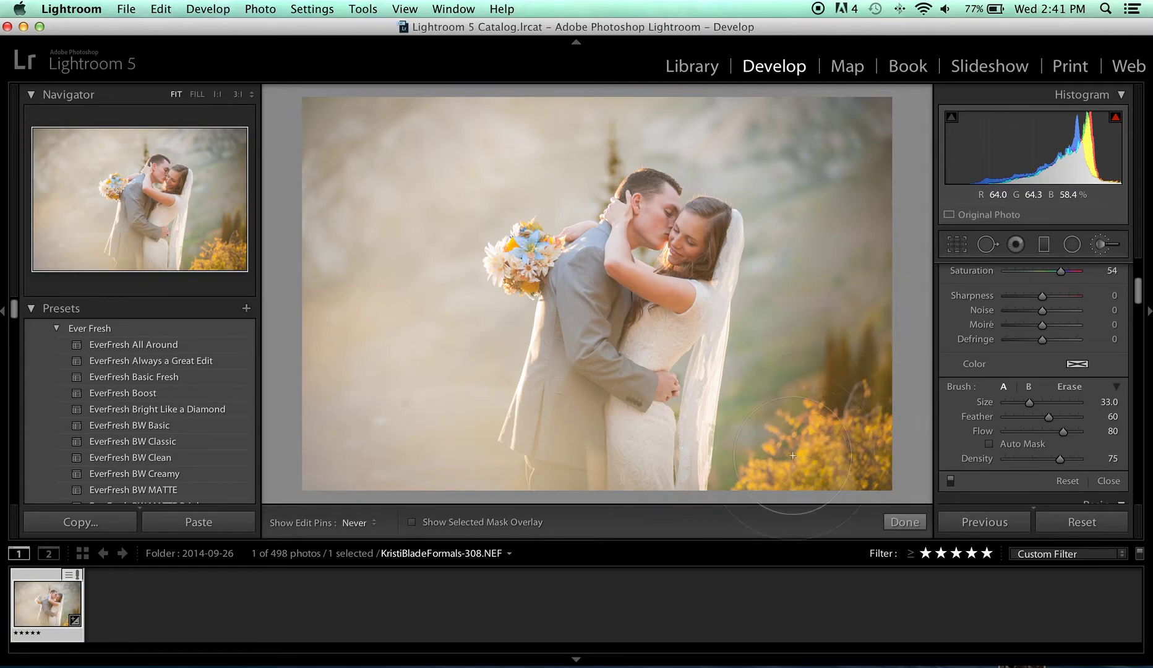
mouse_move(848, 461)
left_mouse_down()
mouse_move(855, 309)
mouse_move(847, 227)
mouse_move(872, 173)
mouse_move(739, 105)
mouse_move(718, 118)
mouse_move(777, 119)
mouse_move(652, 90)
mouse_move(563, 87)
mouse_move(504, 110)
mouse_move(475, 182)
mouse_move(337, 240)
mouse_move(300, 231)
mouse_move(292, 147)
mouse_move(432, 117)
mouse_move(378, 100)
mouse_move(319, 339)
mouse_move(369, 471)
mouse_move(402, 460)
mouse_move(424, 482)
mouse_move(361, 460)
mouse_move(409, 432)
mouse_move(416, 406)
mouse_move(418, 432)
mouse_move(439, 412)
mouse_move(449, 358)
mouse_move(414, 370)
left_mouse_up()
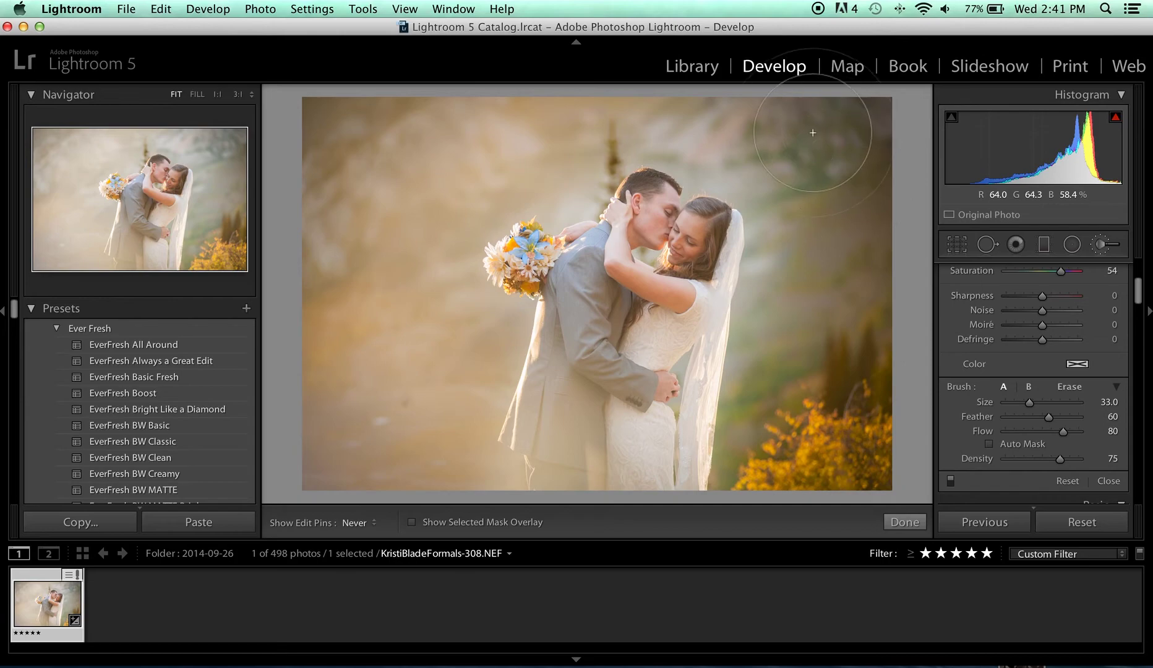
- Reduce the brush size to 14 and paint the background closer to the couple's edges
scroll(826, 346, "down", 3)
left_click_drag(821, 320, 787, 313)
scroll(786, 313, "down", 2)
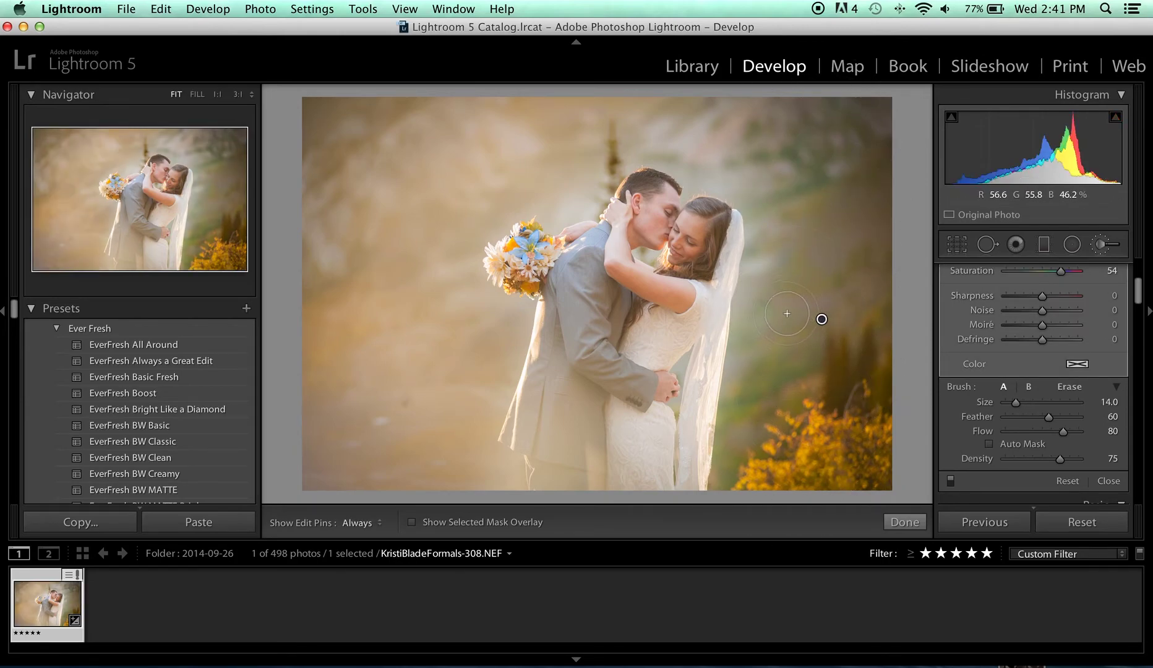
key("h")
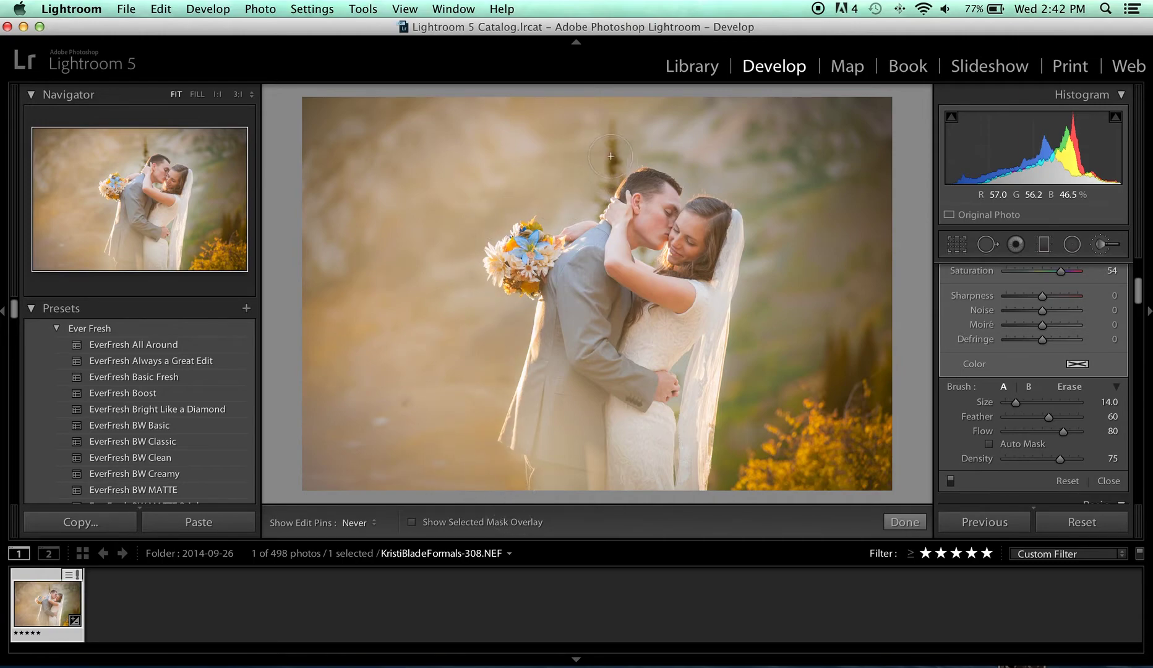
- Reduce the brush size to 5 and paint the small background gaps between the couple's bodies
key("h")
scroll(686, 369, "down", 3)
scroll(685, 369, "down", 3)
key("h")
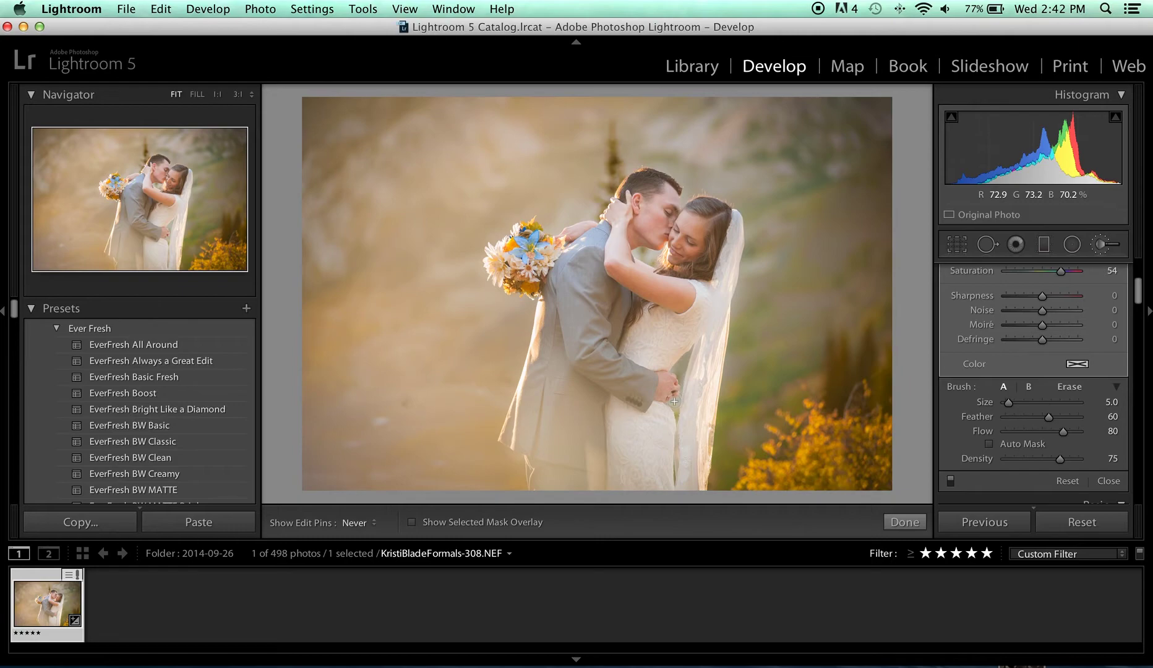
key("h")
left_click(821, 319)
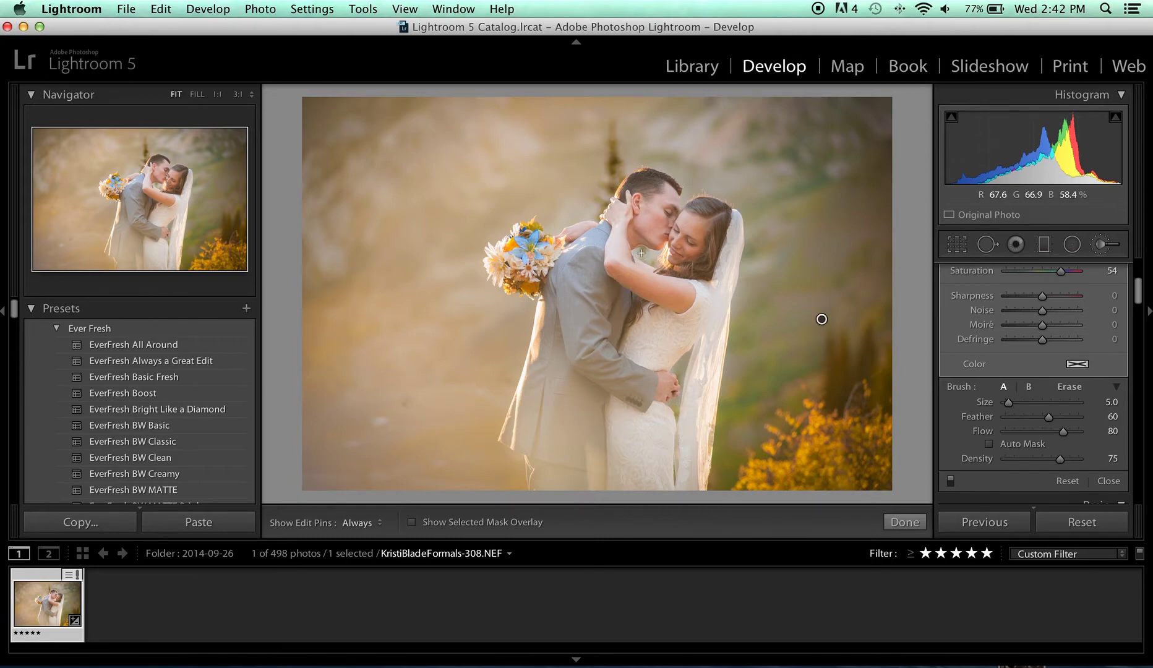
scroll(641, 252, "down", 1)
key("h")
key("h")
- Enlarge the brush to size 16 and touch up the background beside the groom's lower jacket
scroll(824, 203, "up", 5)
scroll(824, 203, "up", 2)
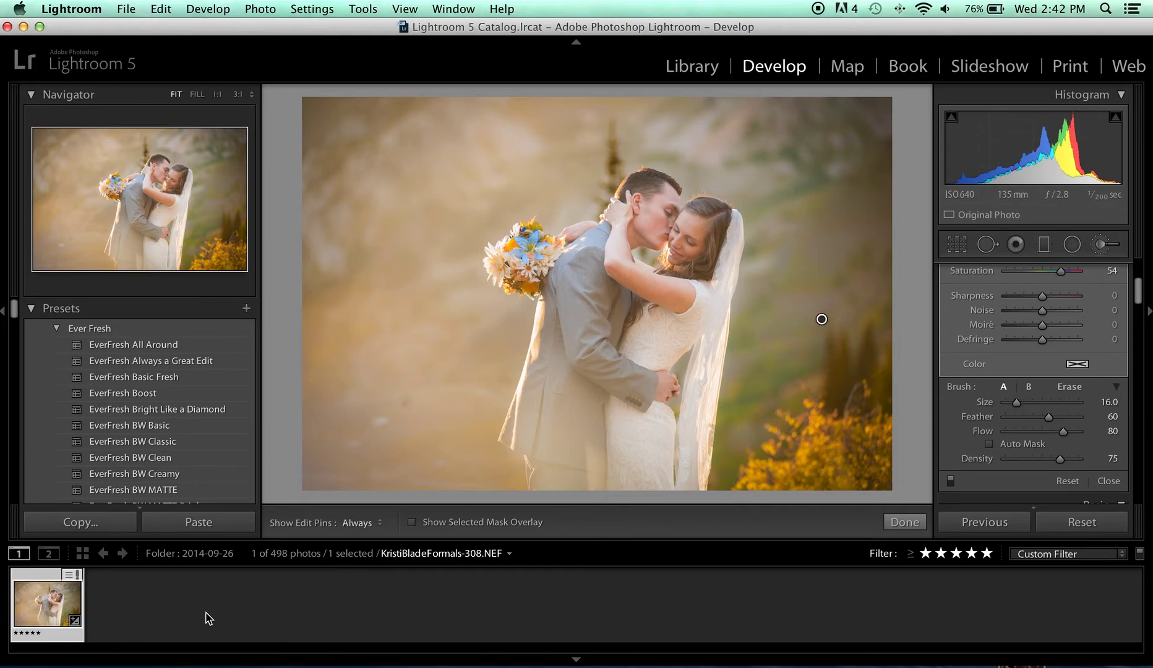
key("h")
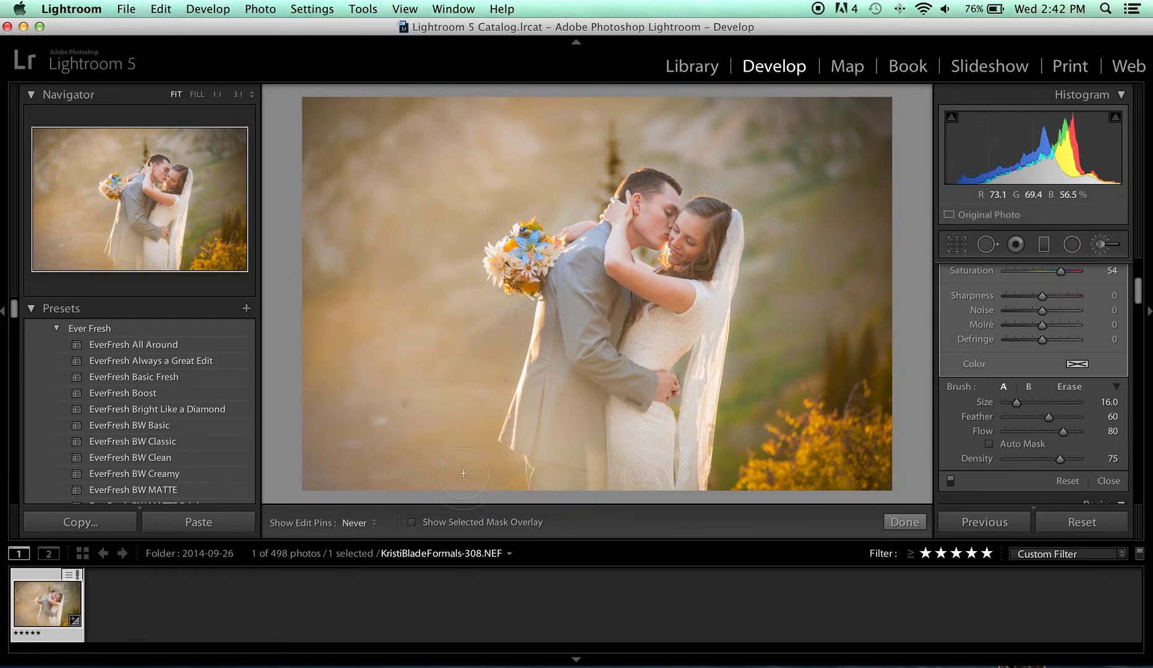
key("h")
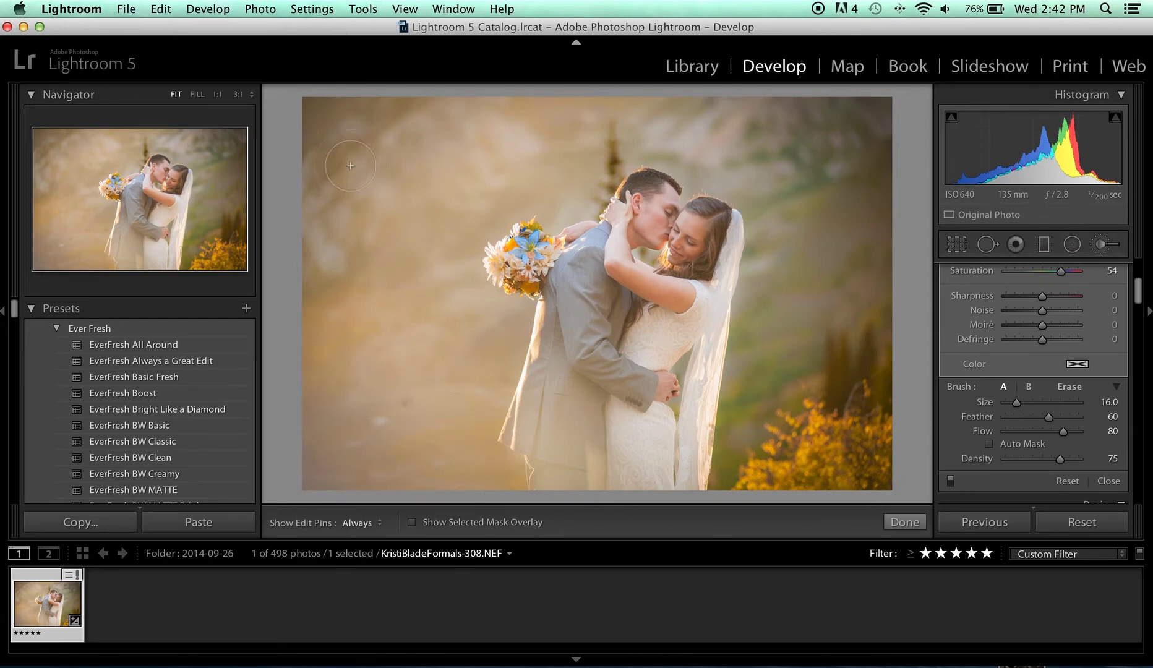
- Enlarge the brush to size 36 and paint over the foliage in the photo's lower right corner
scroll(319, 62, "up", 5)
key("h")
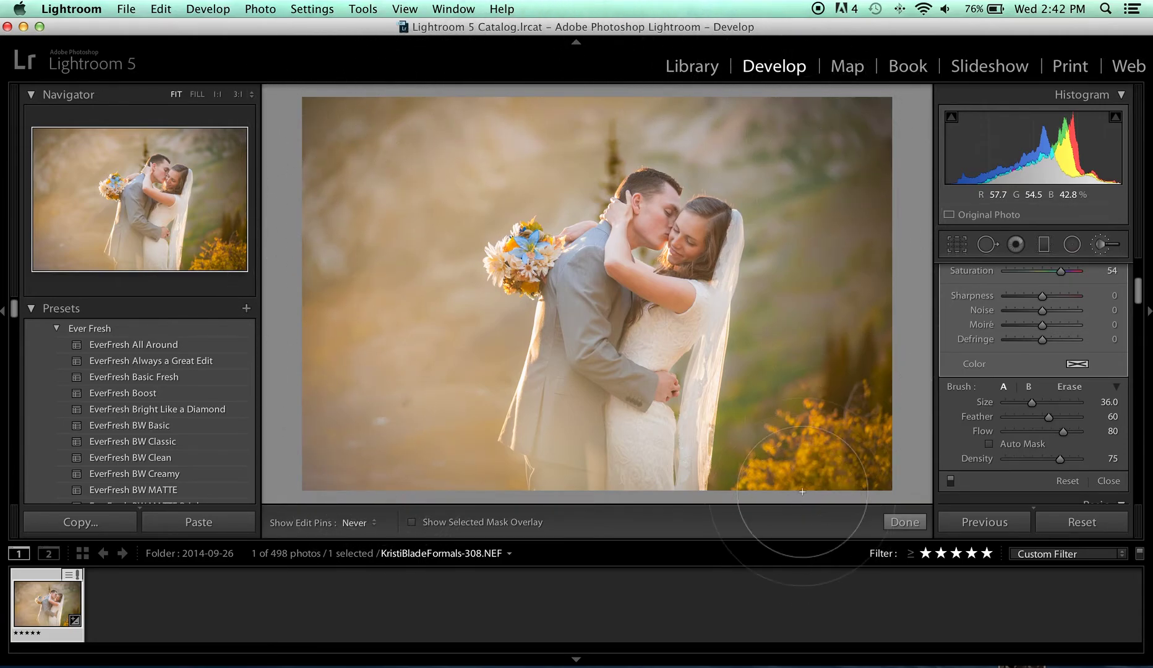
key("h")
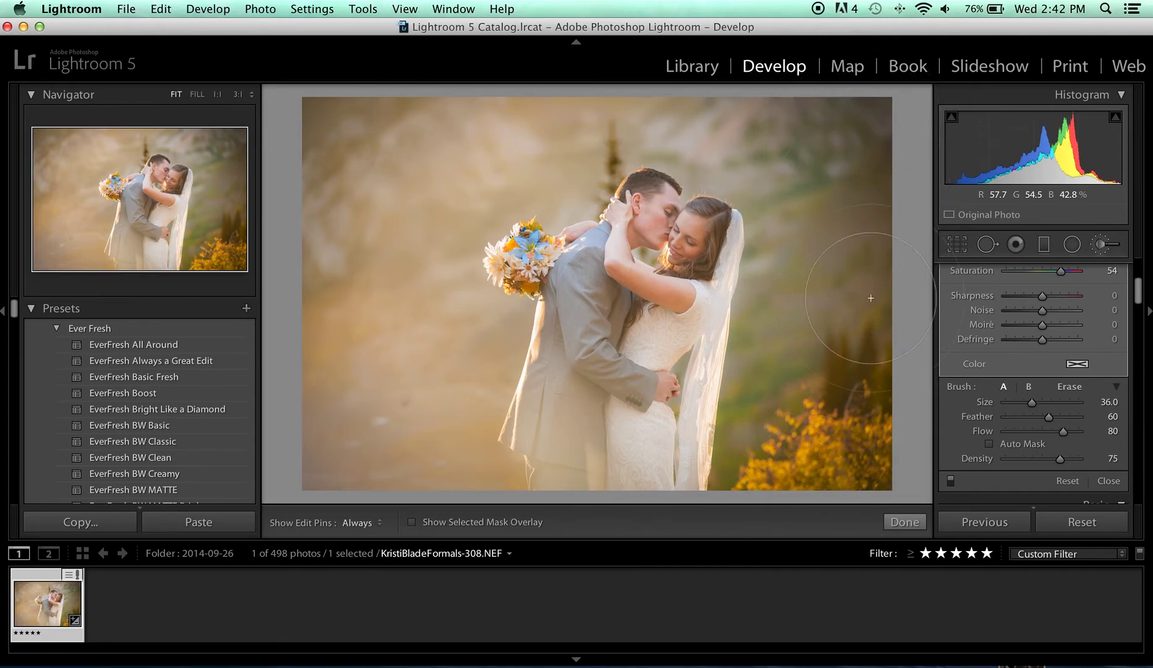
- Set the brushed area's temperature to 15 and exposure to -0.88, and finish the brush adjustment
scroll(1058, 427, "up", 3)
scroll(1058, 422, "up", 5)
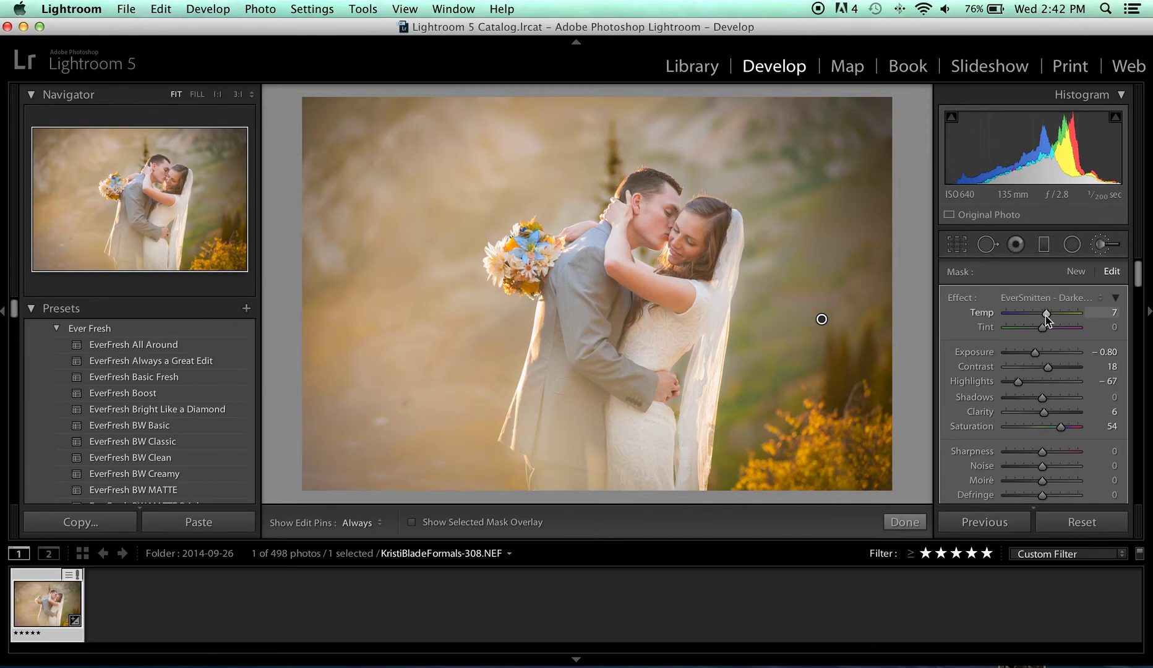
left_click_drag(1045, 317, 1047, 317)
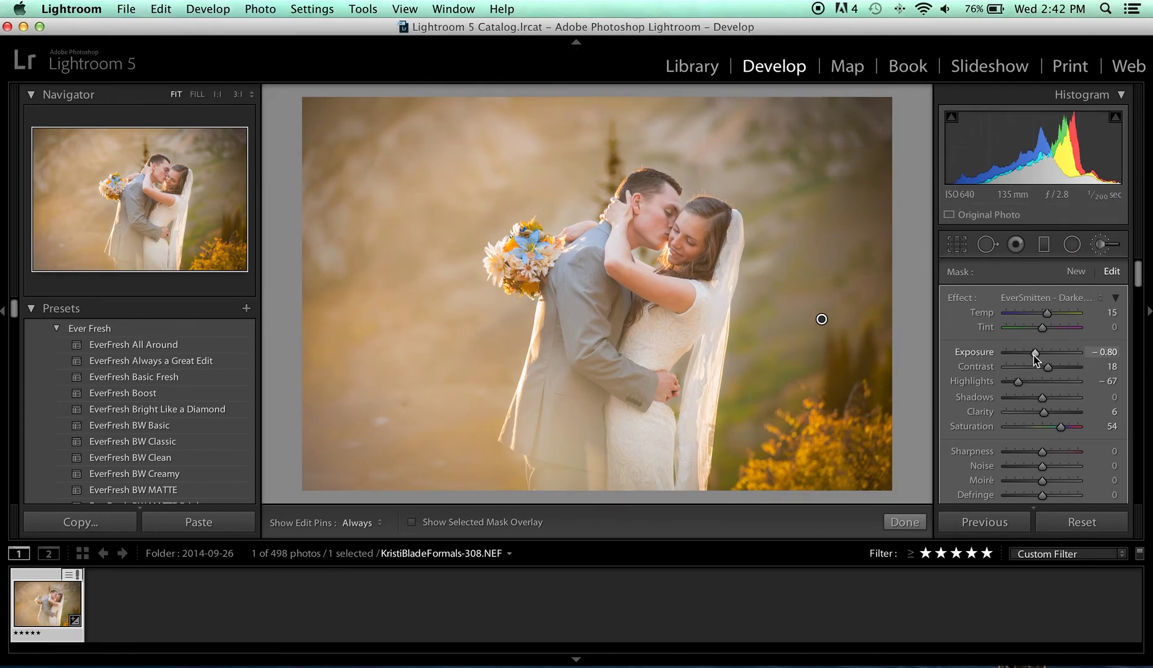
mouse_move(1035, 352)
left_mouse_down()
mouse_move(1017, 353)
mouse_move(1038, 352)
left_mouse_up()
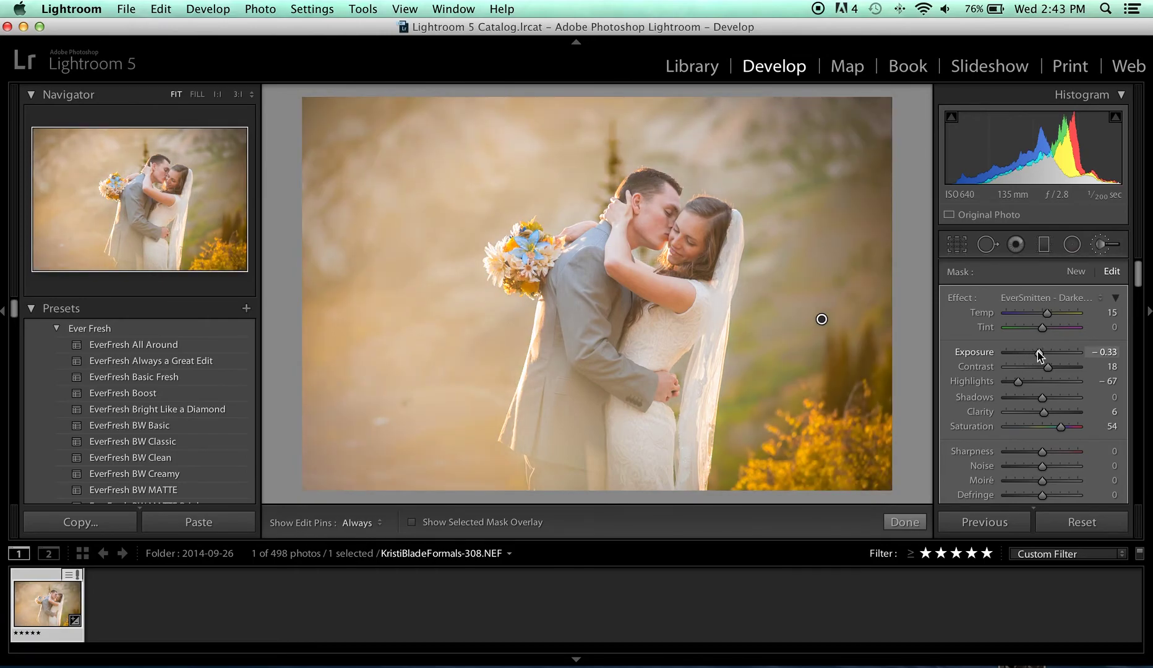
left_click_drag(1037, 351, 1032, 352)
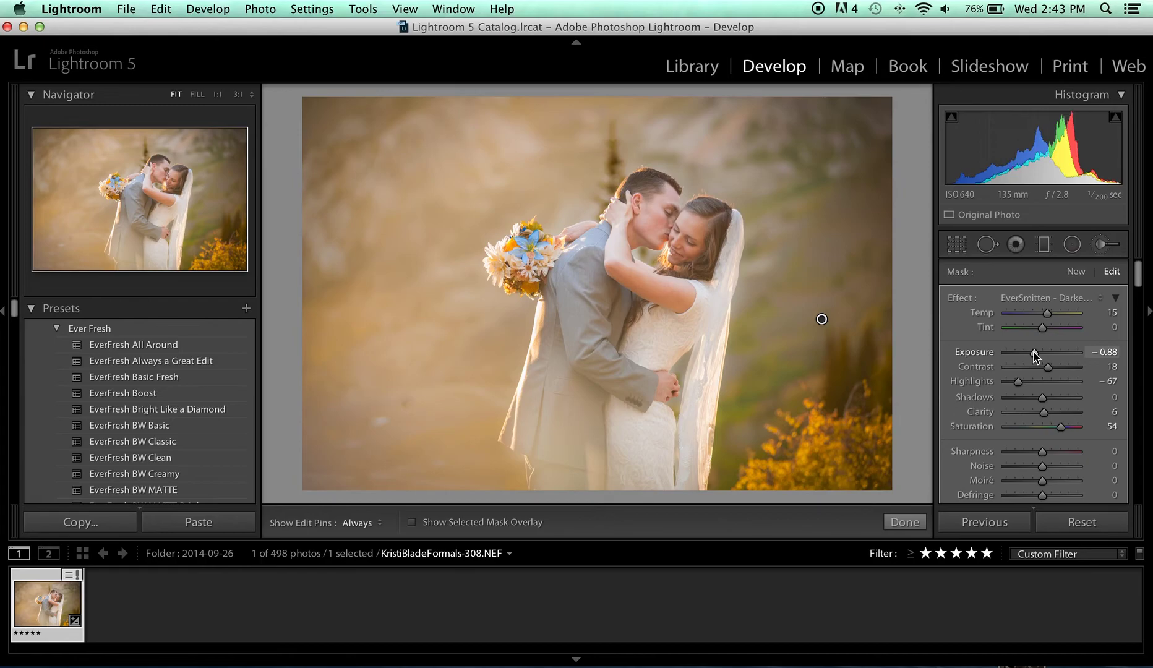
left_click(904, 523)
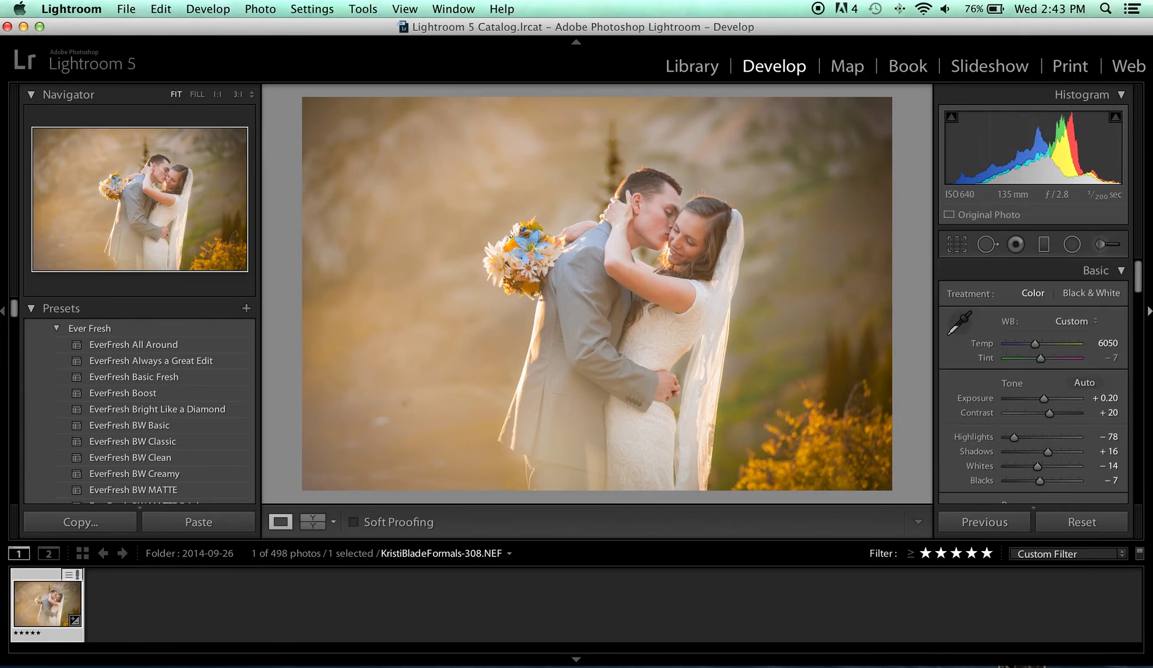
left_click(1099, 251)
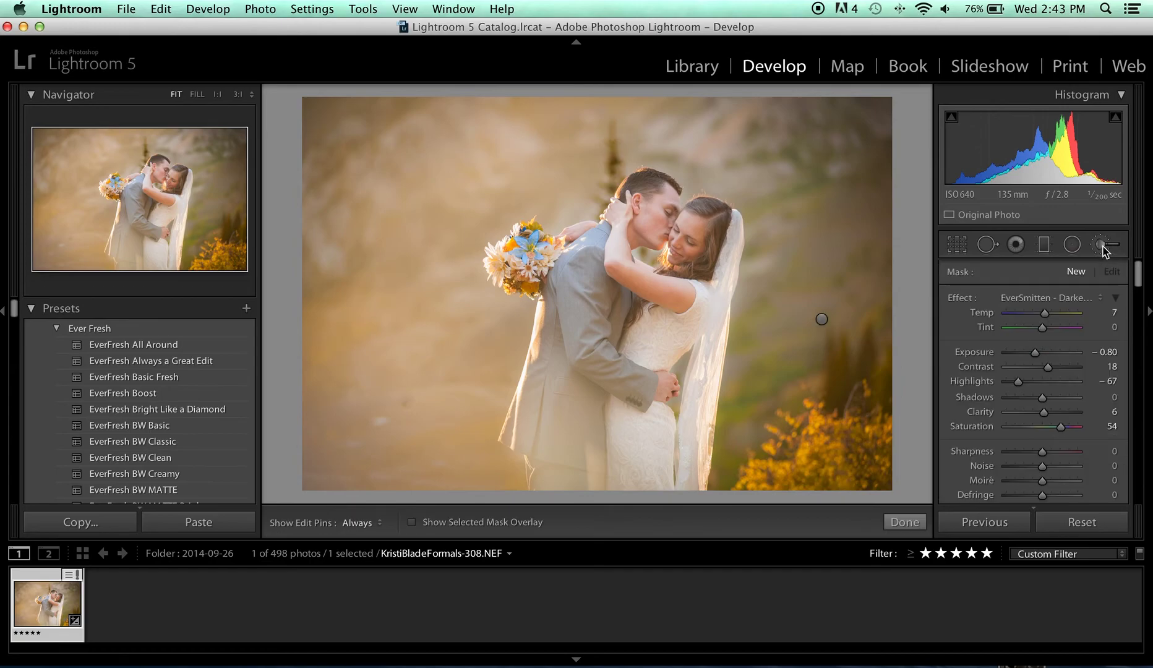
left_click(1103, 247)
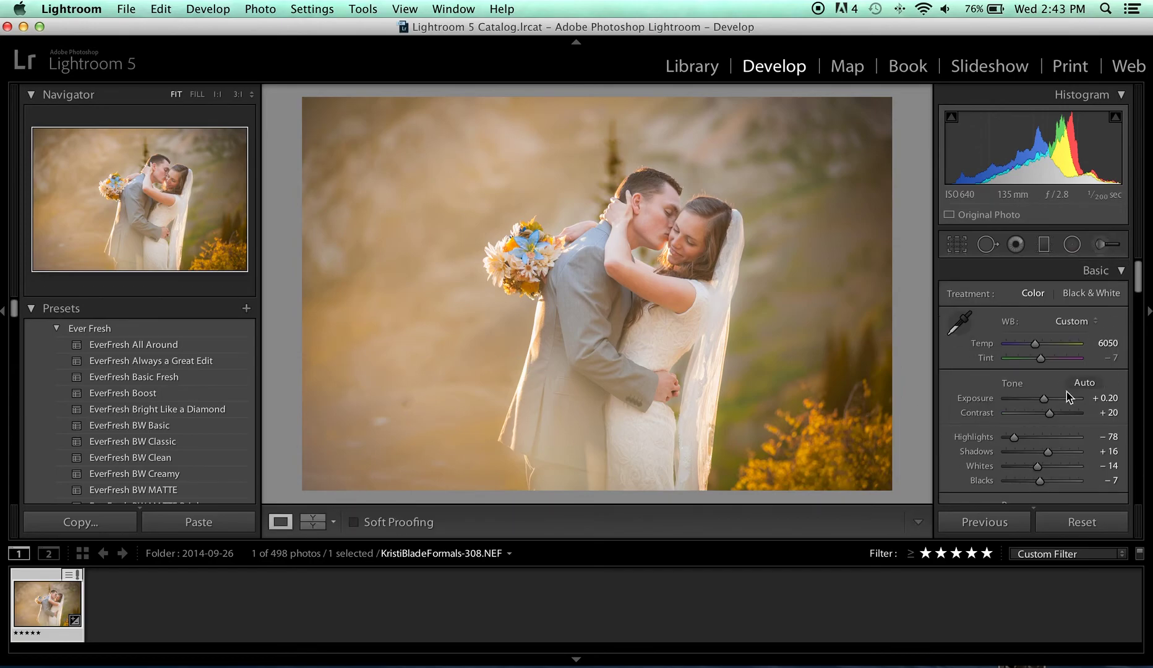
- Set the photo's overall exposure to +0.10 and clarity to -6, and compare before and after one above the other
scroll(1066, 391, "down", 2)
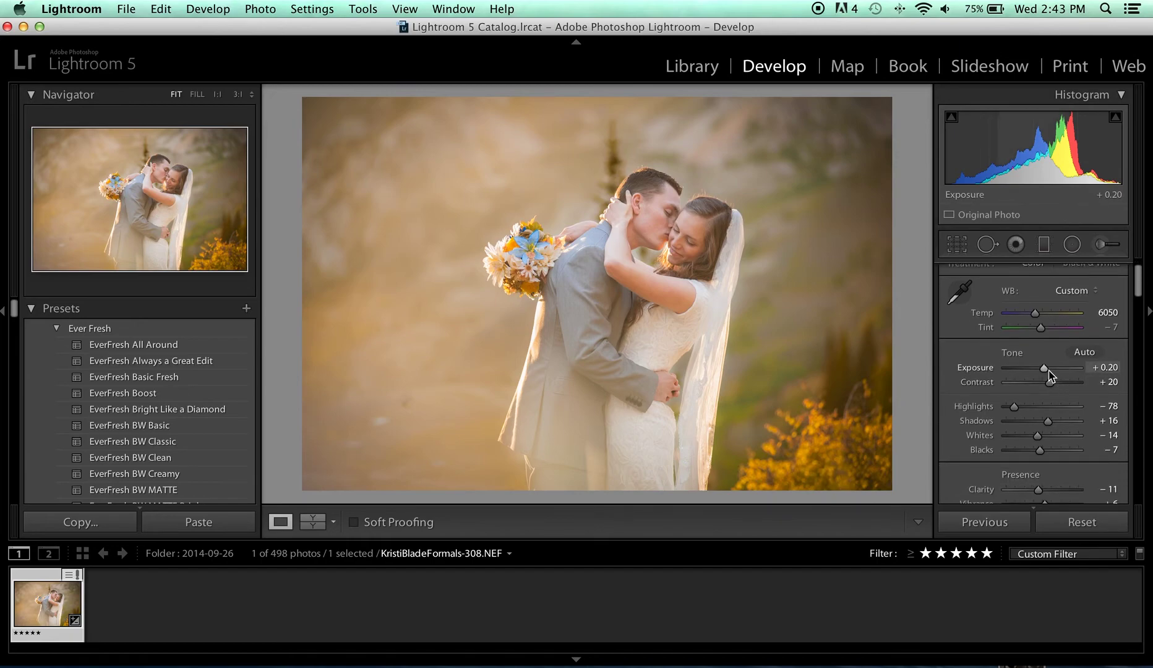
left_click_drag(1044, 370, 1043, 370)
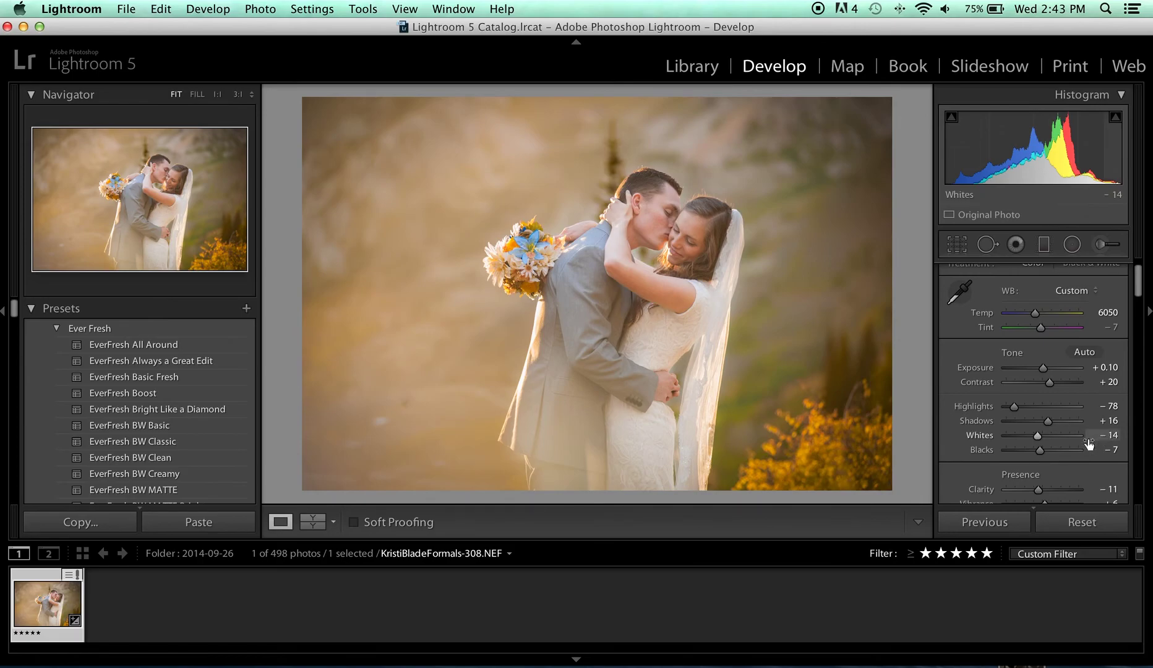
left_click_drag(1039, 488, 1042, 488)
left_click(313, 522)
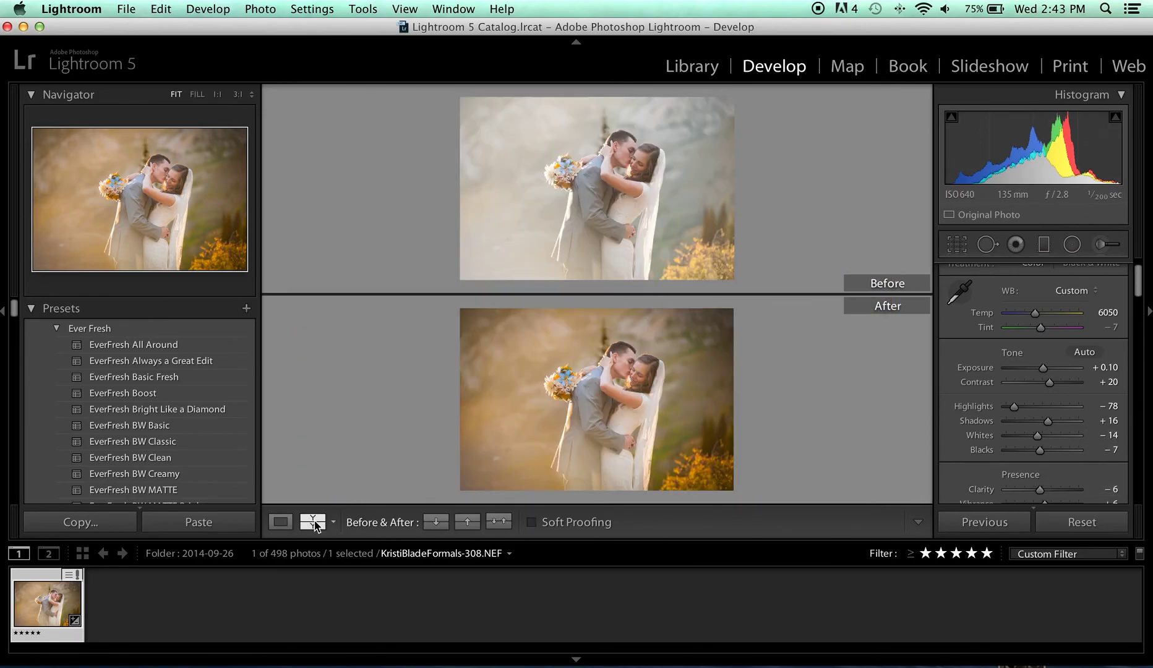